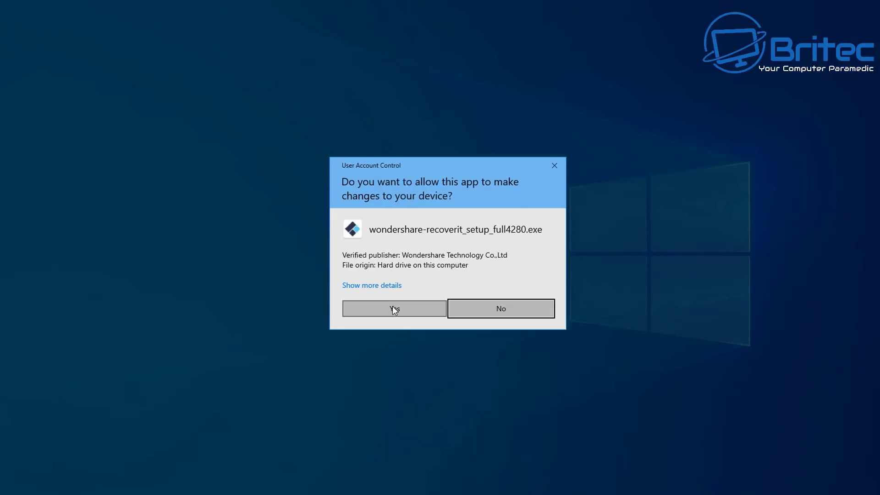
Allow the Recoverit installer to make changes, install the program with default settings, and launch it.
click(393, 309)
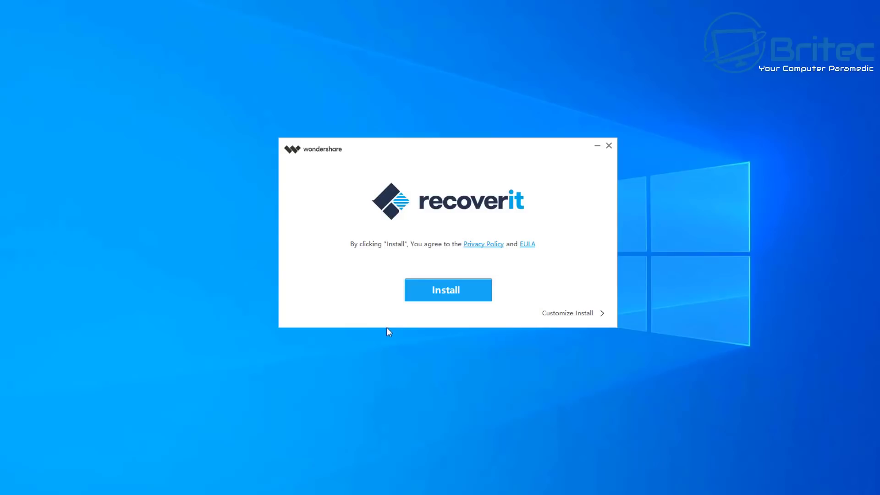
click(452, 303)
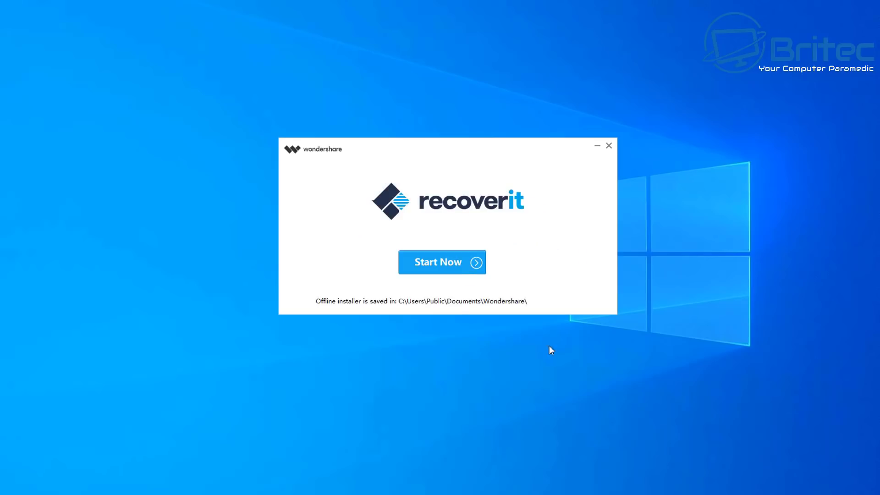
click(456, 271)
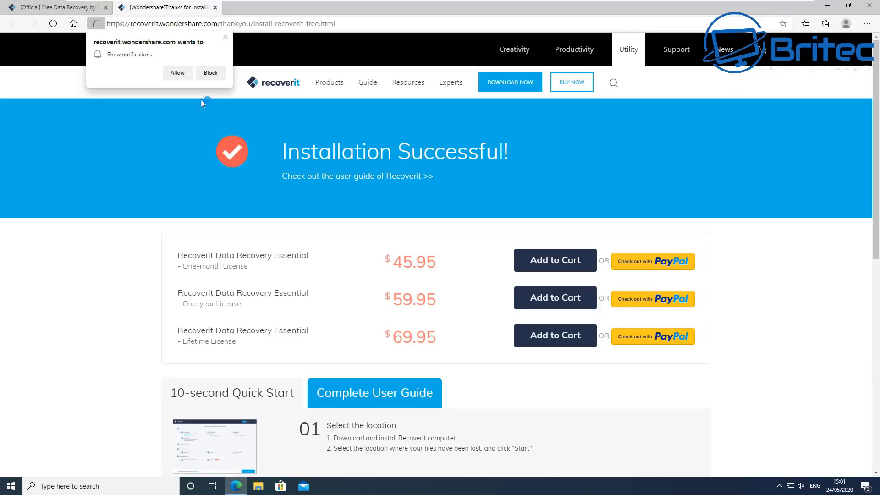
Dismiss the website's notification request, minimize the browser, and scan the external Photos (E:) drive for lost files.
click(226, 37)
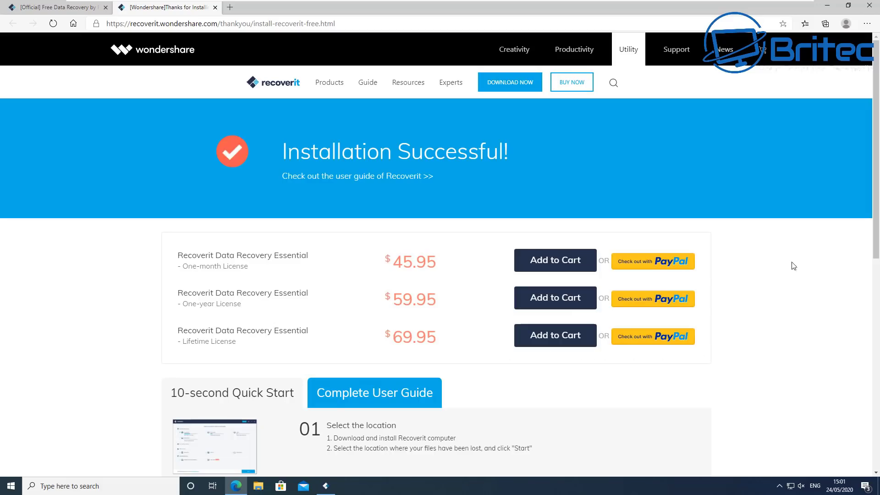
click(827, 6)
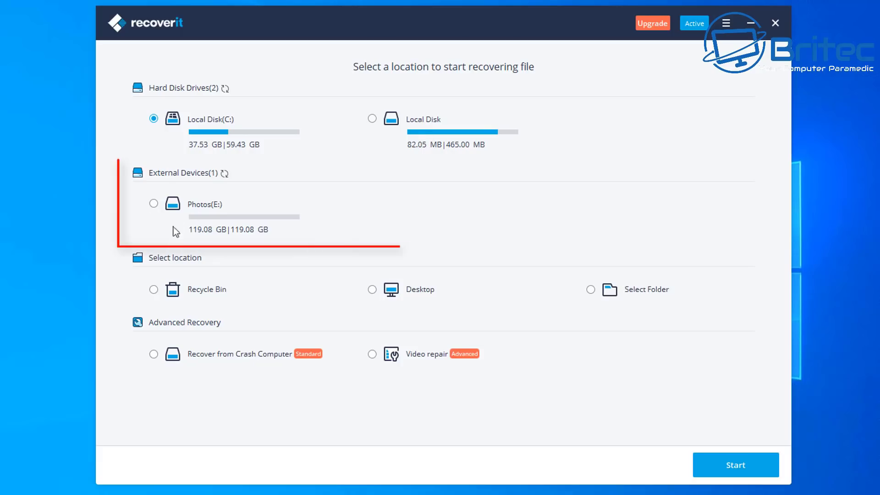
click(153, 204)
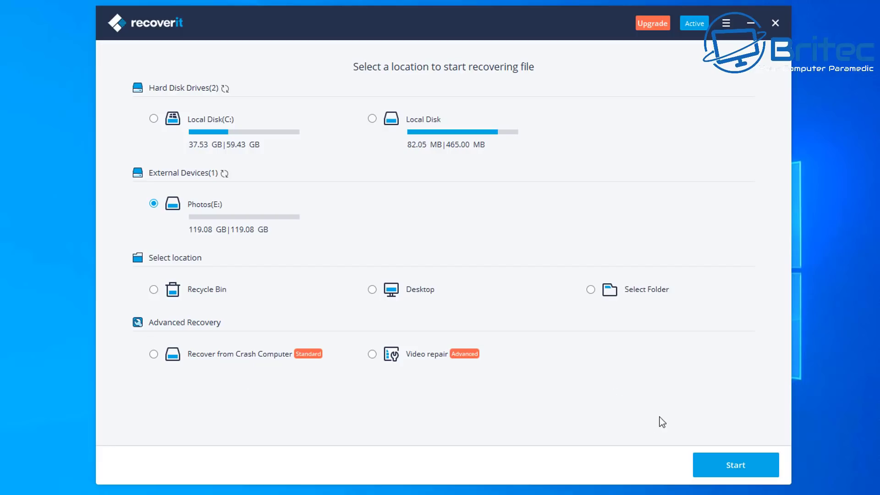
click(716, 462)
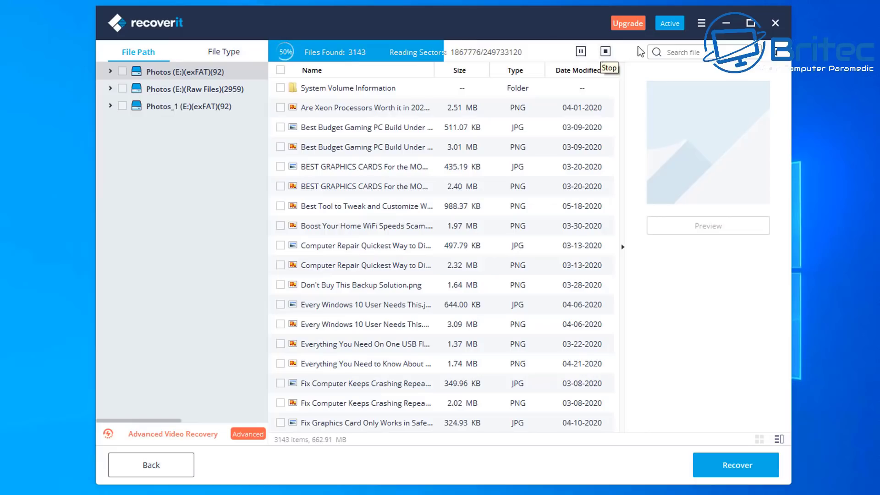
Look over the program's main options and the found files grouped by file type, returning to the file path view.
click(701, 25)
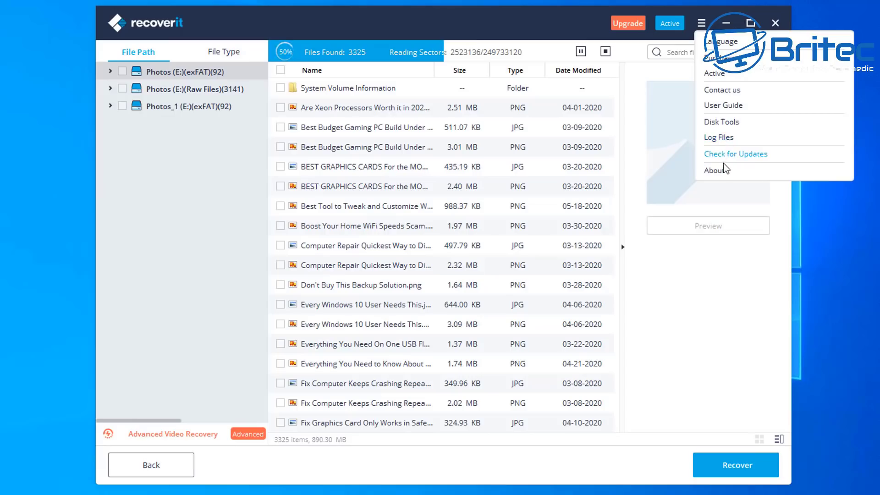
click(703, 22)
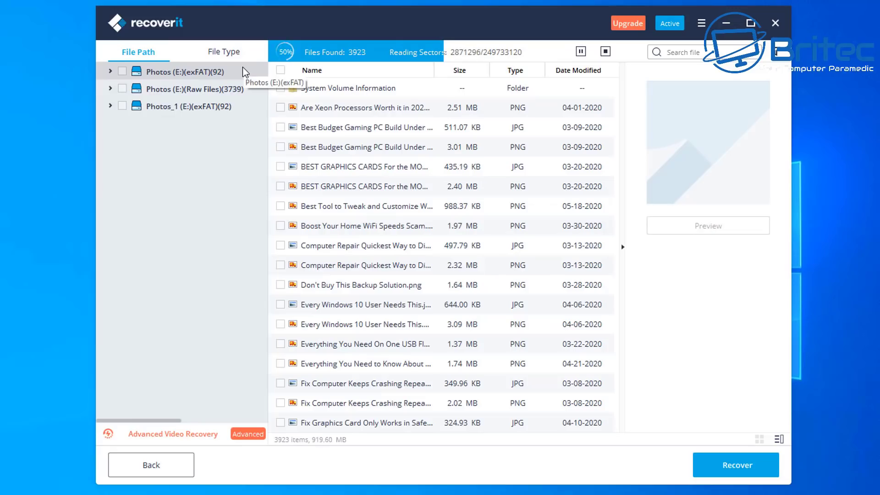
click(225, 53)
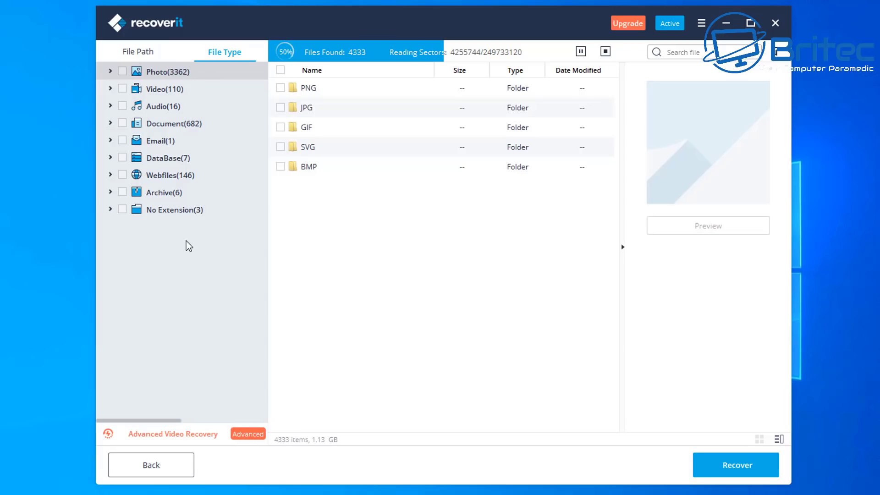
click(133, 53)
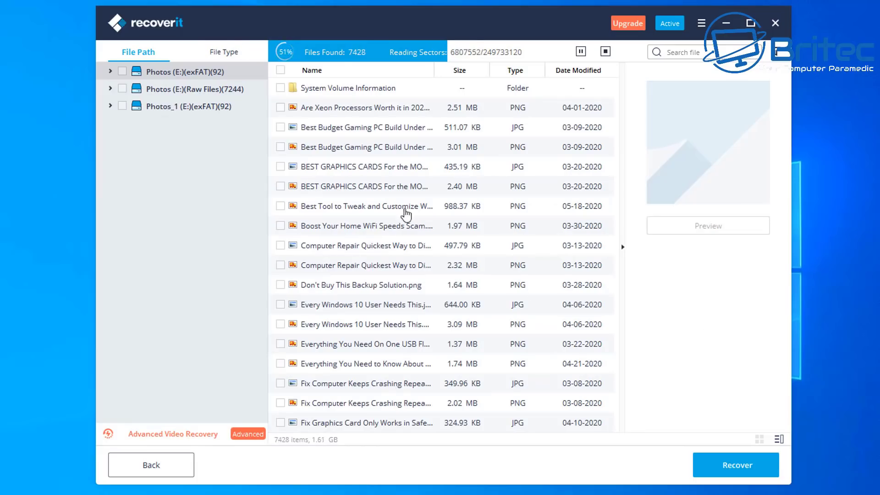
Check thumbnails of the first found images, from the Xeon processors picture to the Computer Repair Quickest Way to Diagnose Dead PC PNG.
click(340, 109)
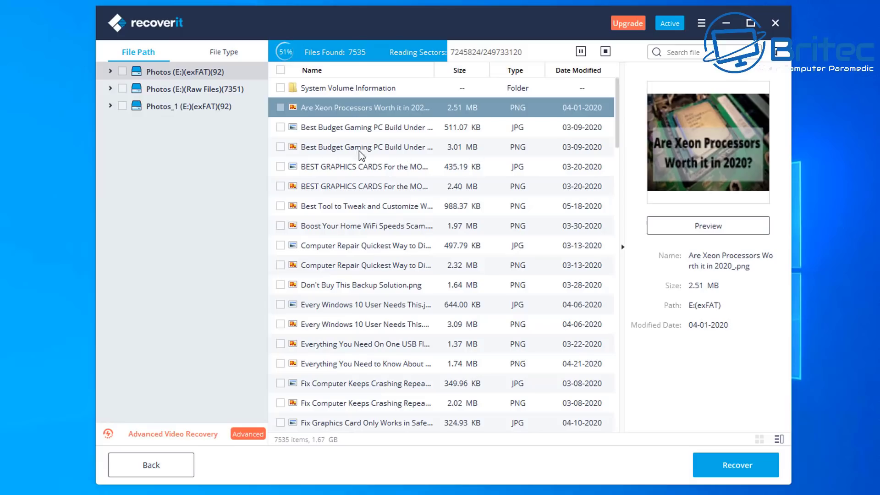
click(322, 133)
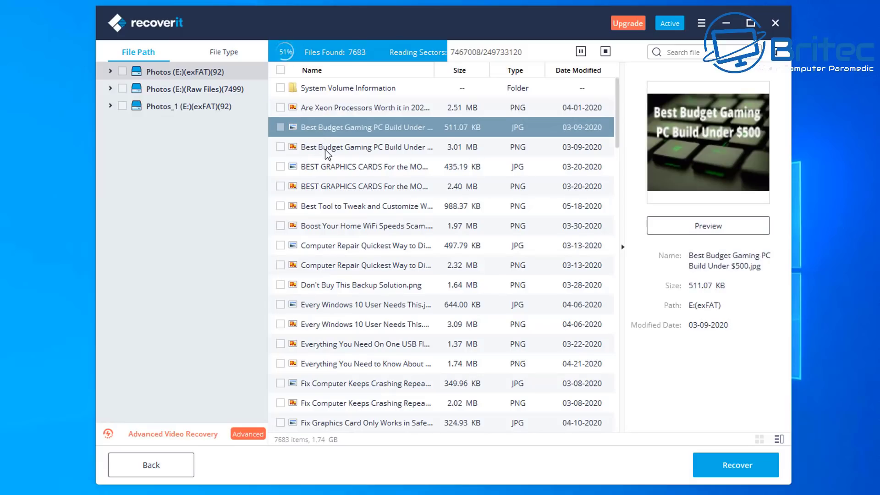
click(326, 148)
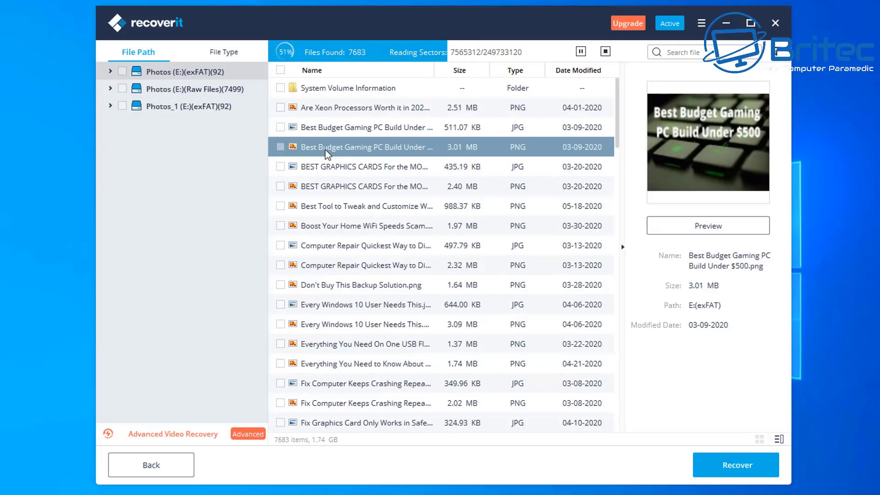
click(328, 186)
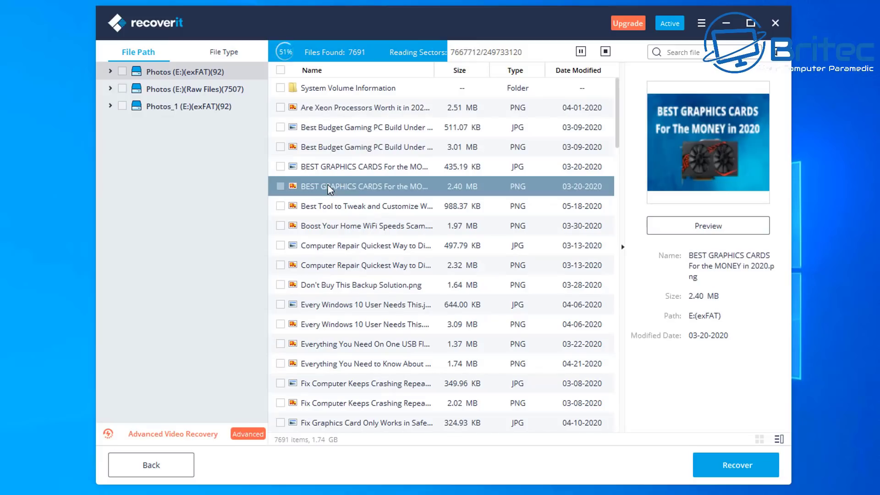
click(326, 209)
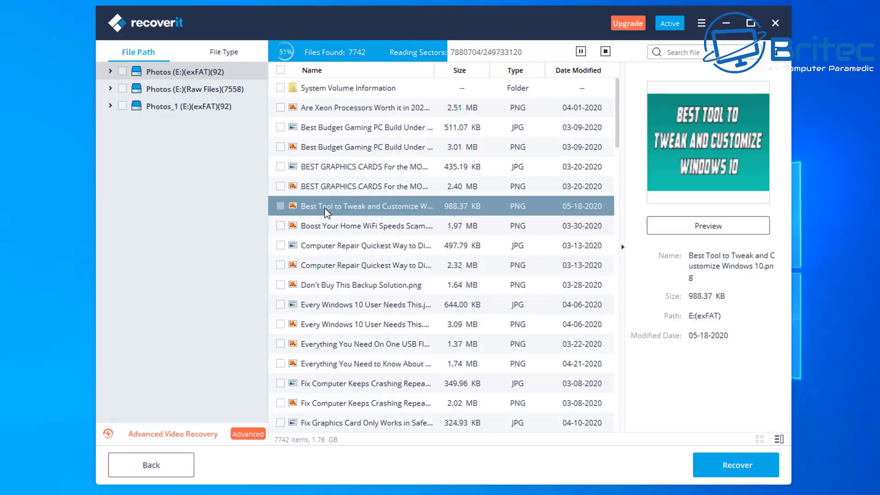
click(328, 229)
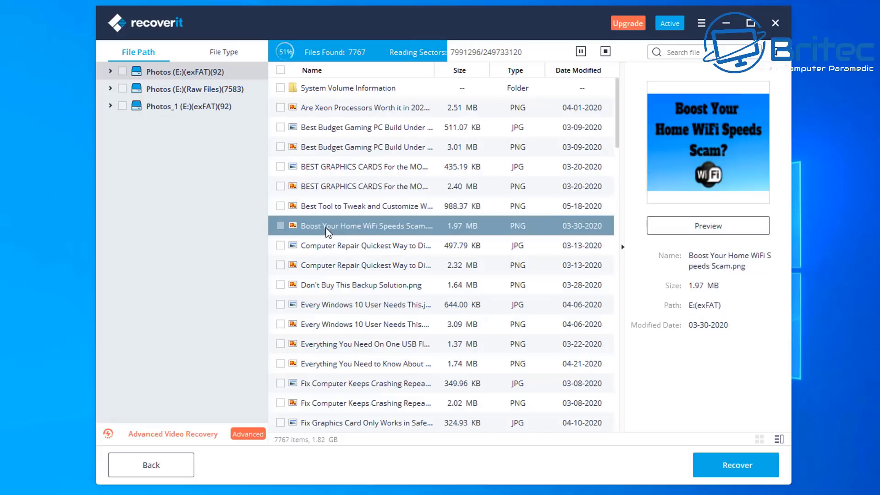
click(318, 267)
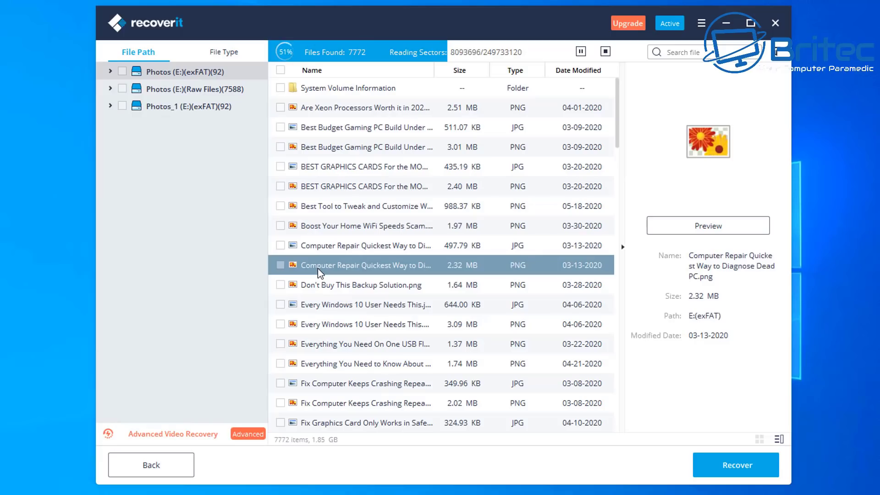
Check thumbnails of images further down, including the USB flash drive, computer crash and old computer worth pictures, and skim the rest of the list.
scroll(332, 281, down, 2)
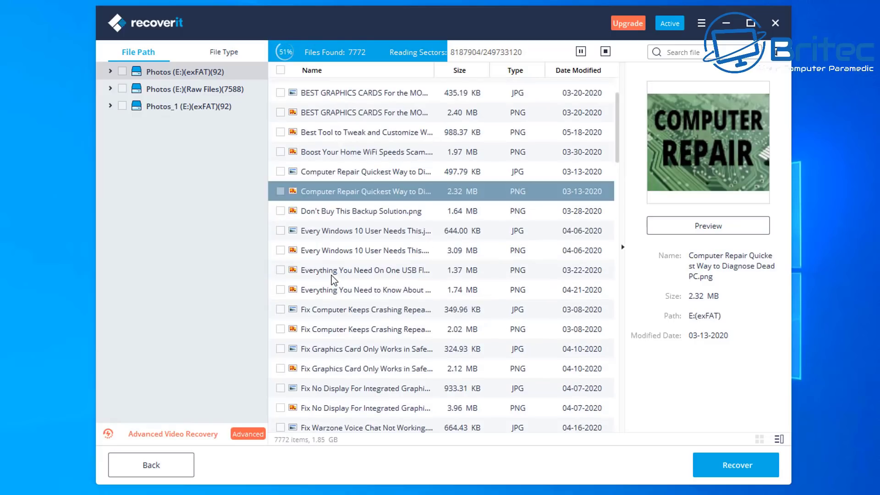
click(332, 273)
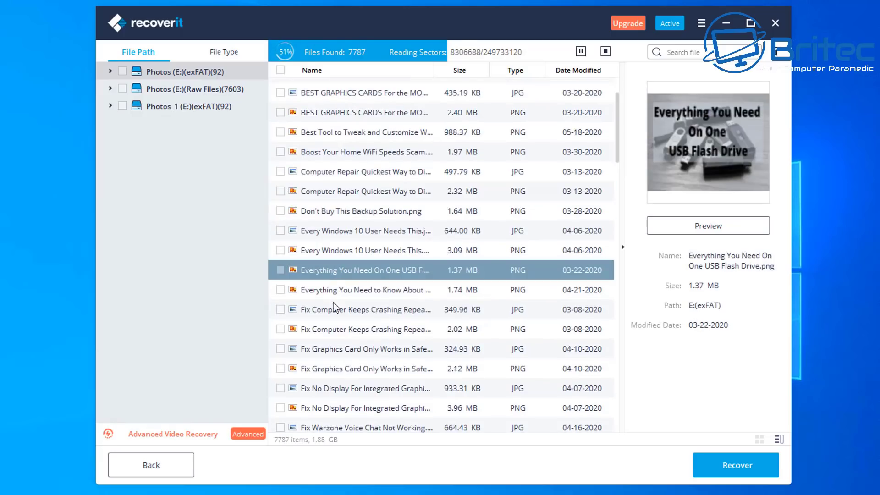
click(334, 326)
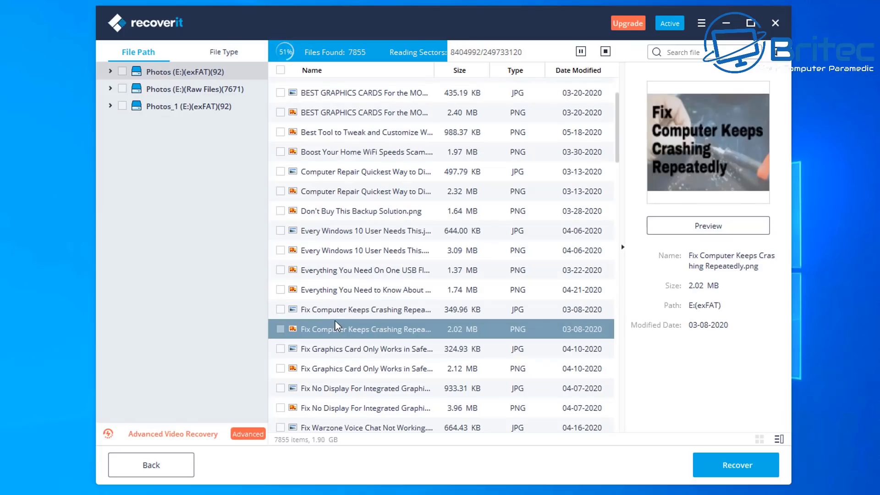
scroll(334, 323, down, 5)
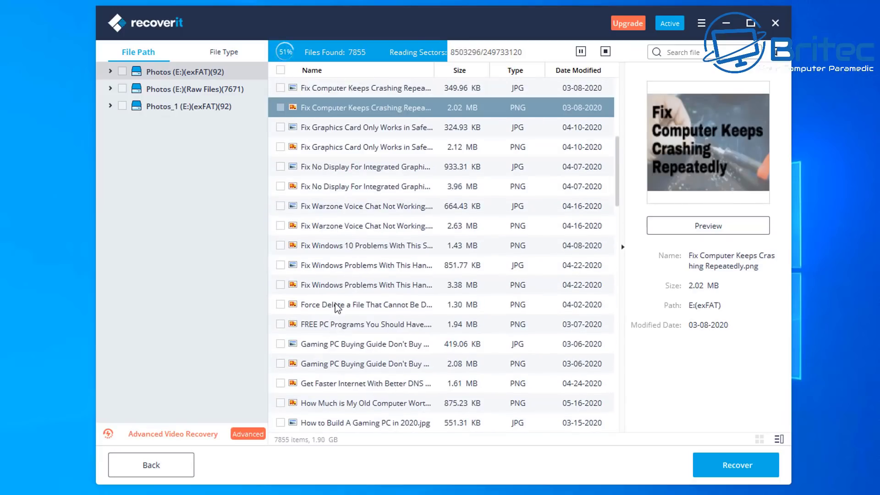
click(352, 248)
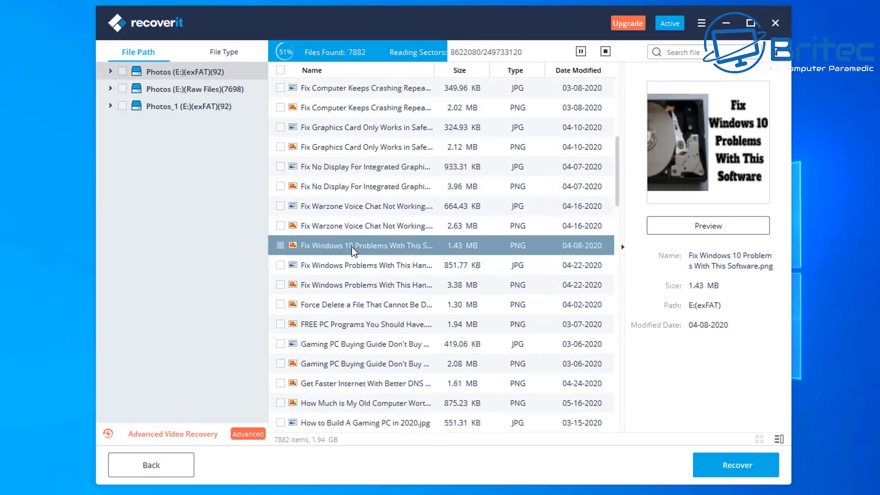
click(352, 303)
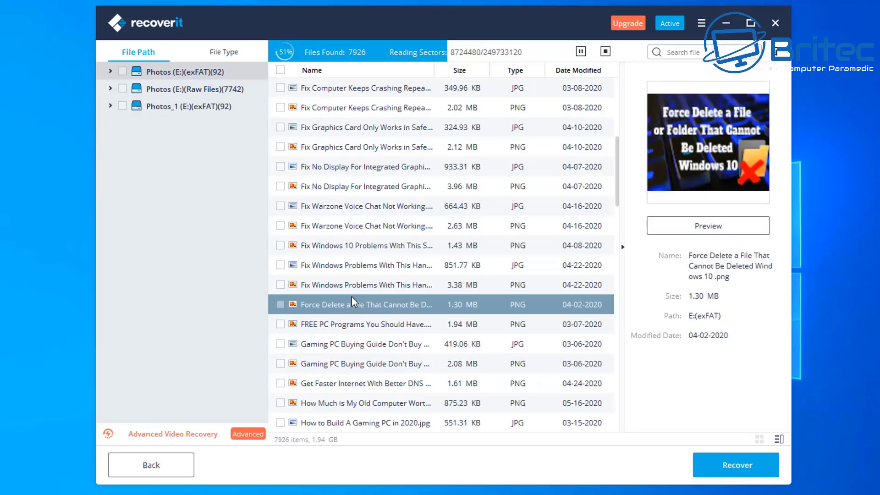
scroll(353, 300, down, 2)
click(353, 298)
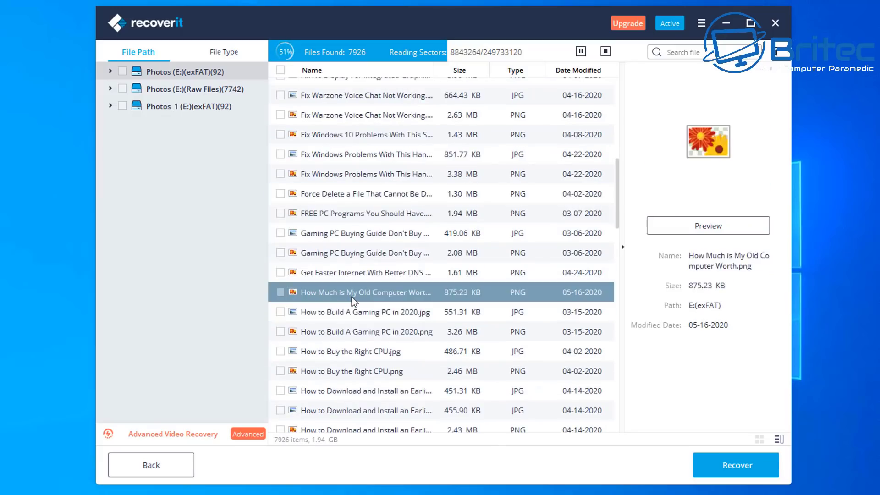
scroll(351, 296, down, 5)
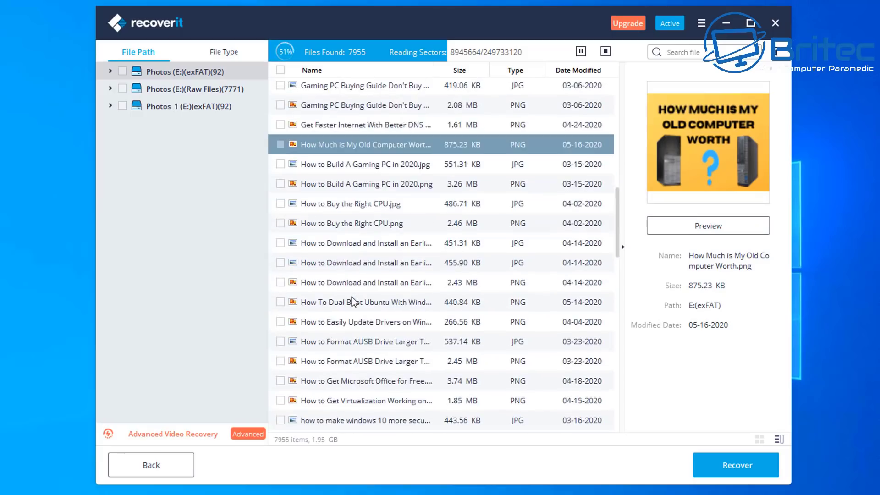
click(350, 248)
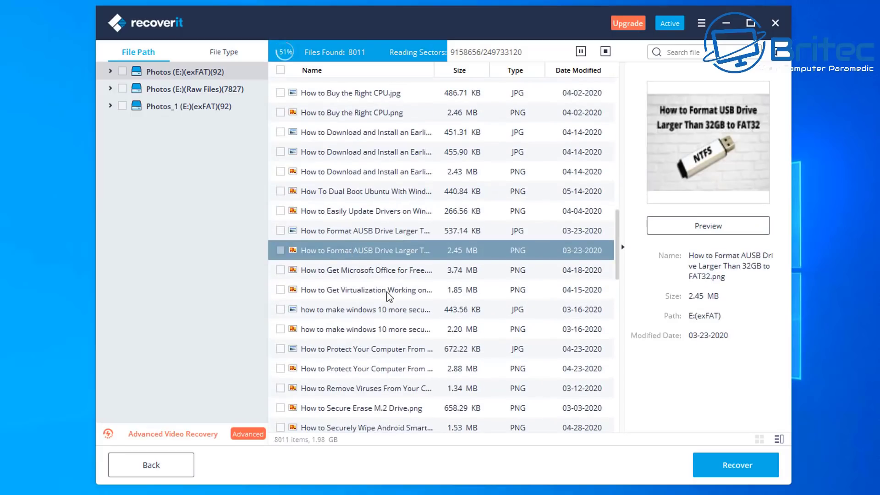
scroll(388, 296, down, 10)
scroll(384, 293, down, 4)
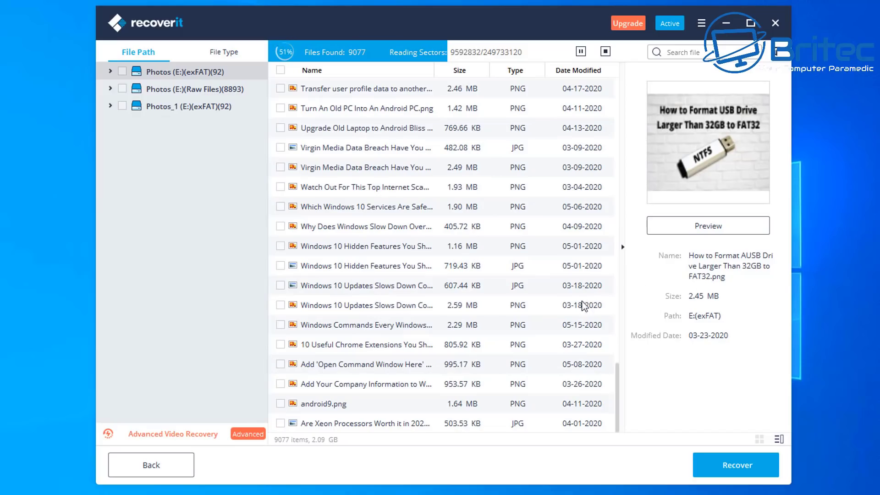
scroll(589, 303, up, 8)
drag(619, 313, 614, 83)
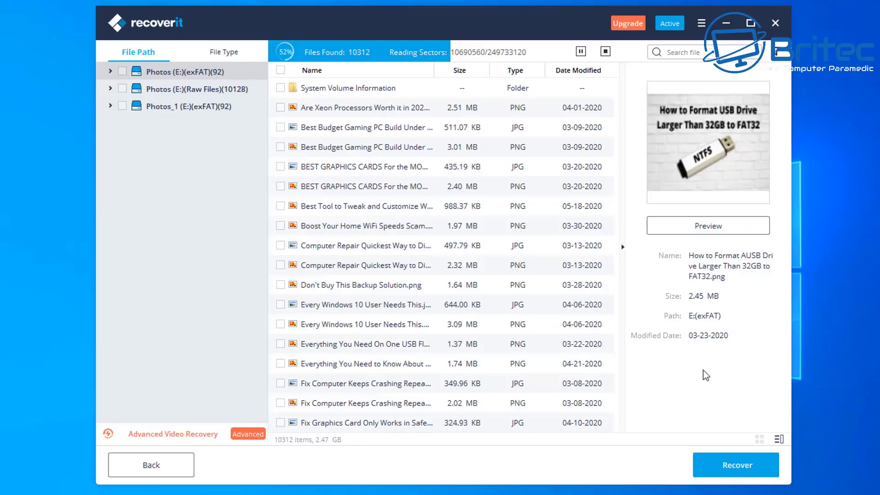
Pause the scan and mark the Are Xeon Processors Worth it in 2020 PNG for recovery.
click(580, 51)
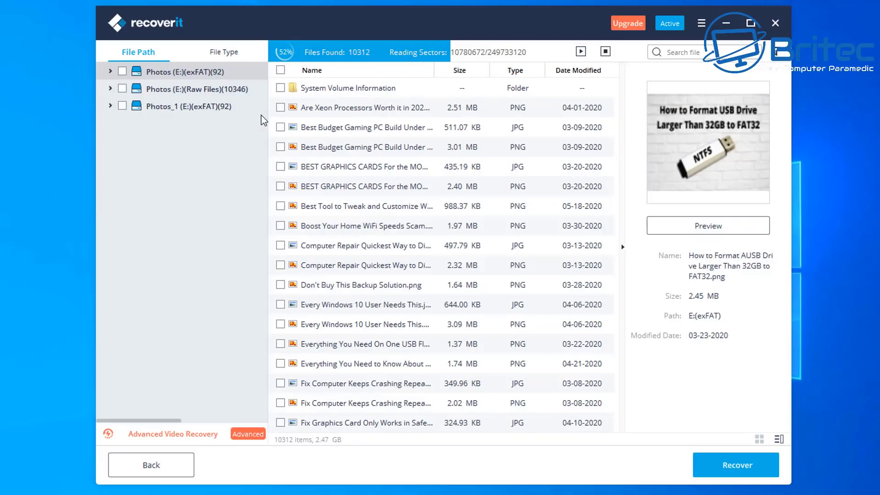
click(280, 108)
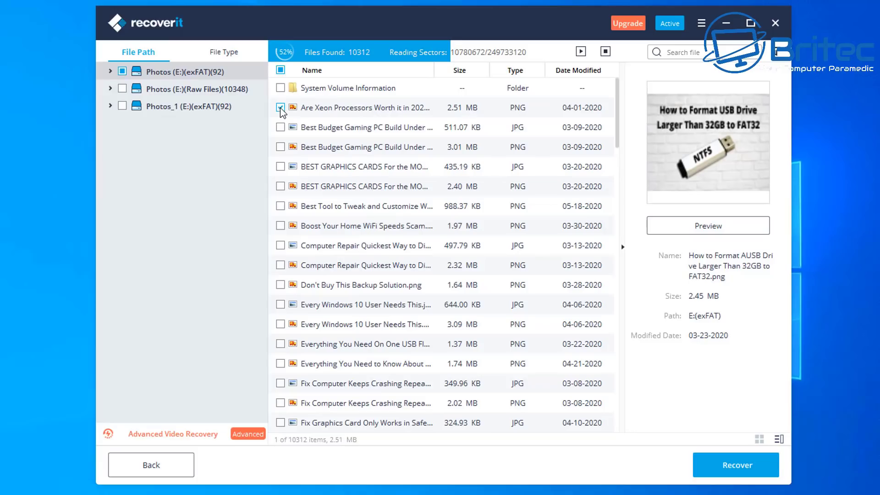
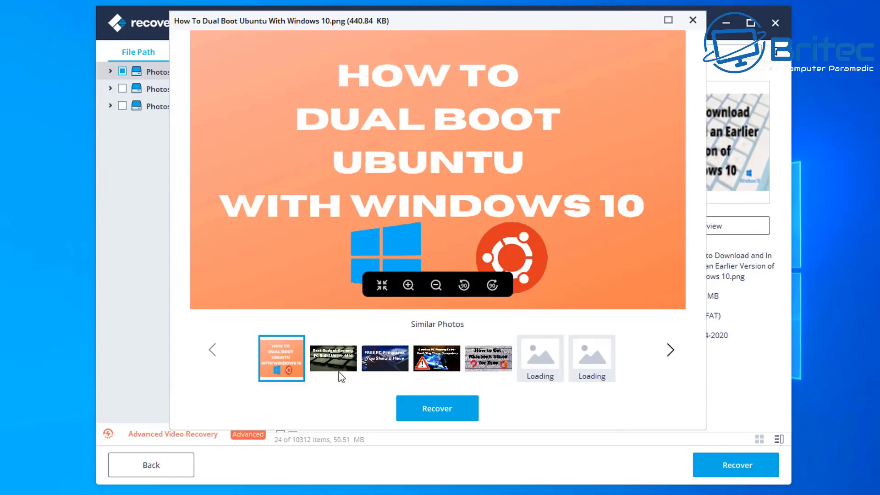
Close the image preview and mark the PNGs on installing earlier Windows 10, updating drivers, formatting a USB drive, and free Microsoft Office.
click(693, 20)
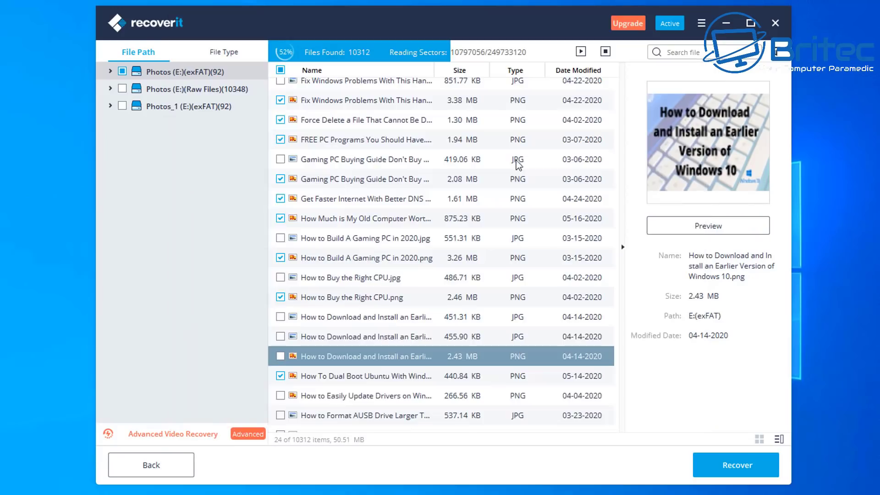
scroll(304, 391, down, 3)
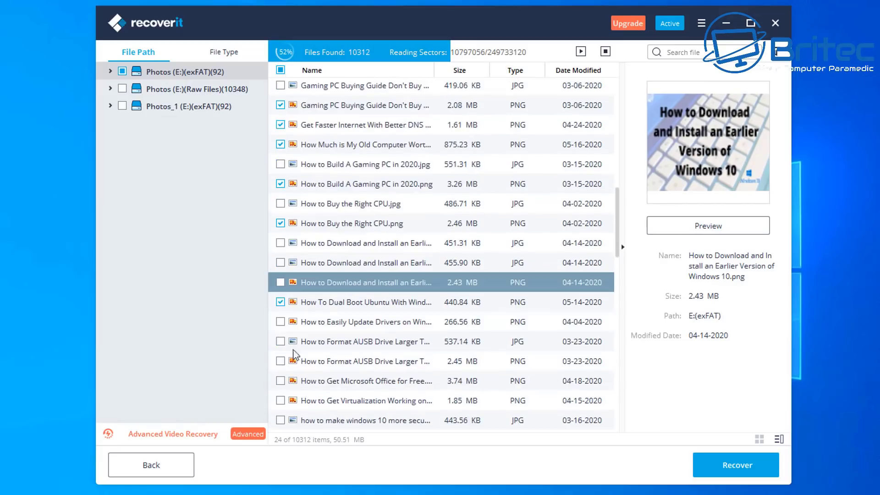
click(280, 282)
click(280, 322)
click(280, 361)
click(280, 381)
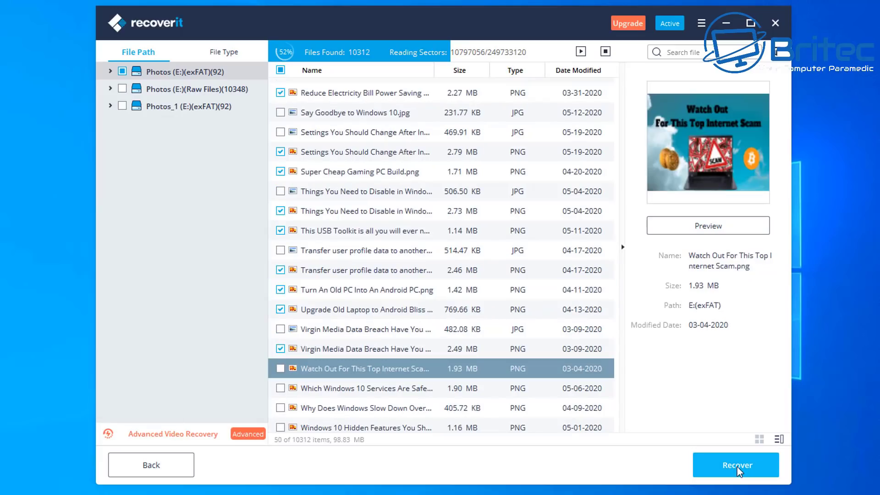
Start recovering the marked PNG files and continue with the free version's allowance instead of buying a license.
click(738, 467)
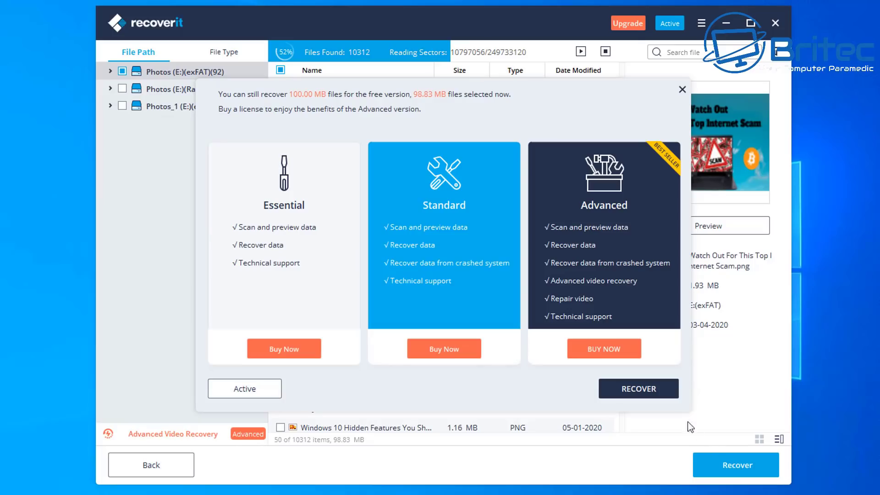
click(654, 397)
click(640, 389)
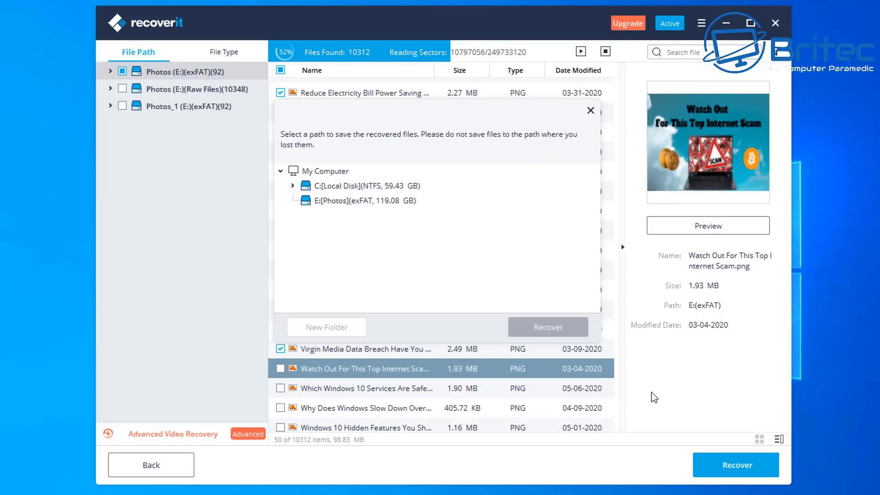
Choose the Documents folder of the Britec user on the C: drive as the location for the recovered files.
click(293, 171)
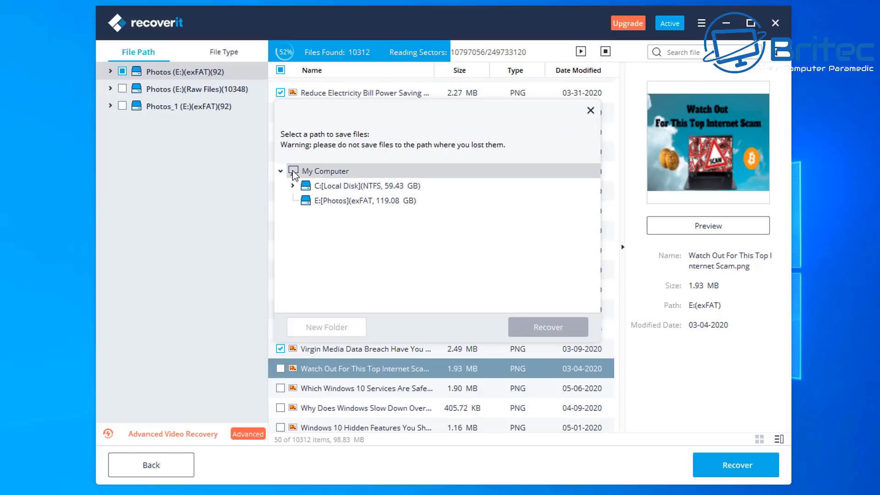
click(292, 186)
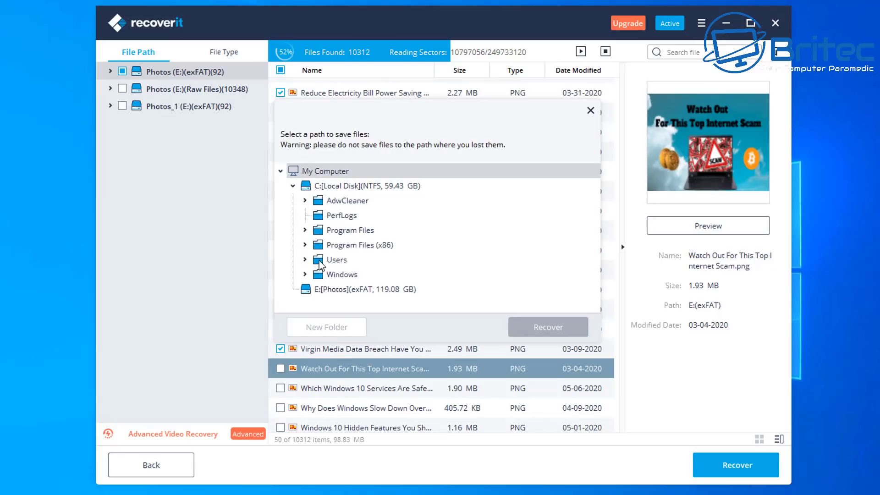
click(306, 259)
click(356, 279)
scroll(389, 284, down, 1)
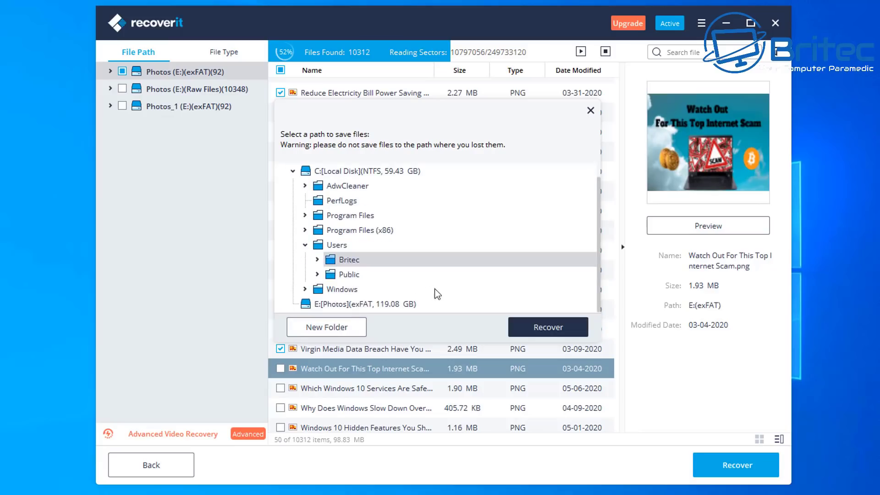
click(318, 260)
scroll(404, 284, down, 3)
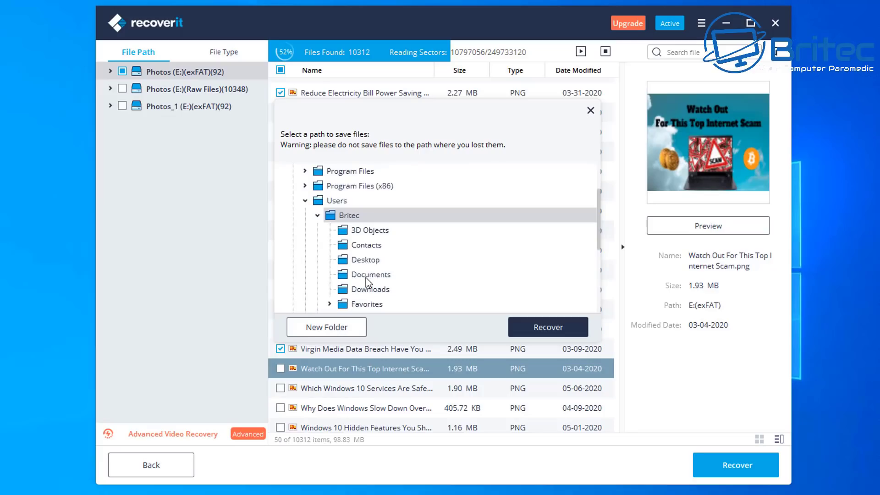
click(369, 279)
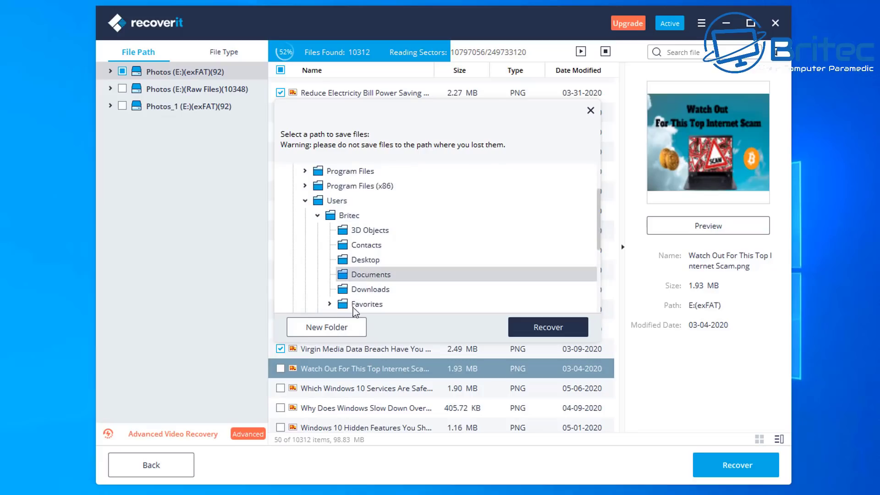
Create a folder named recovered inside Documents and recover the marked files into it.
click(366, 327)
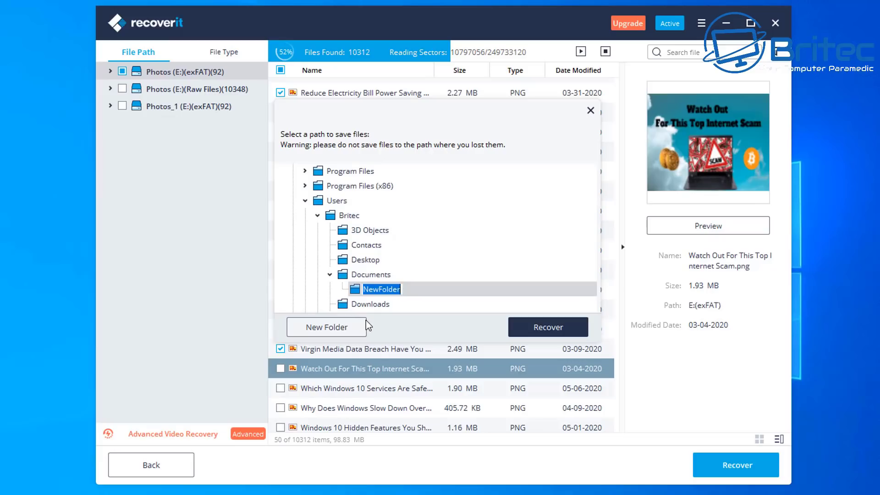
text(recovered)
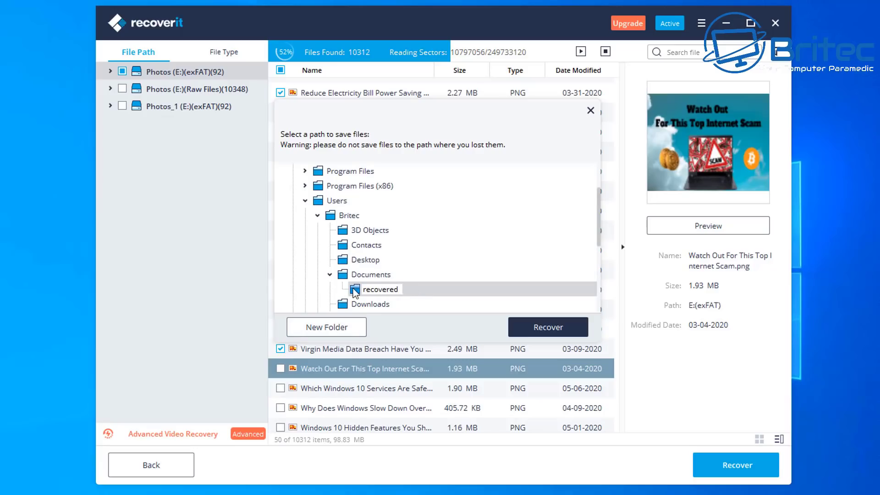
click(537, 328)
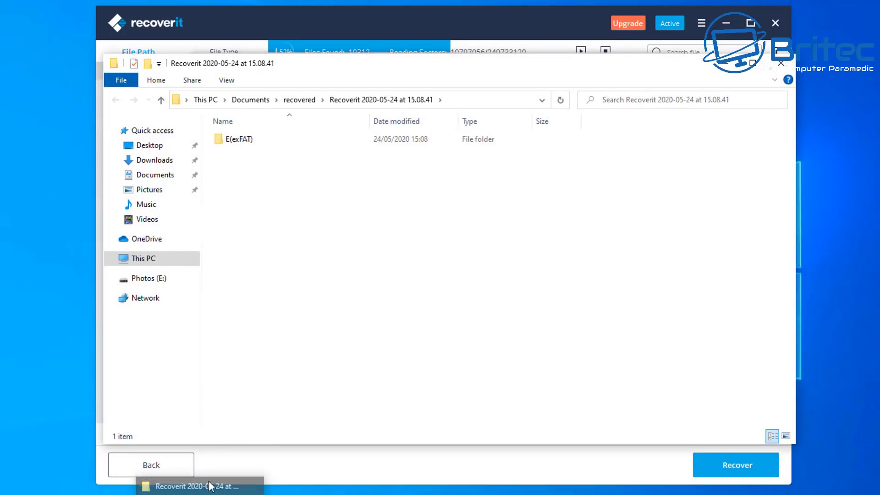
Open the E(exFAT) folder of recovered files, maximize its window and display the files as extra large icons.
click(241, 143)
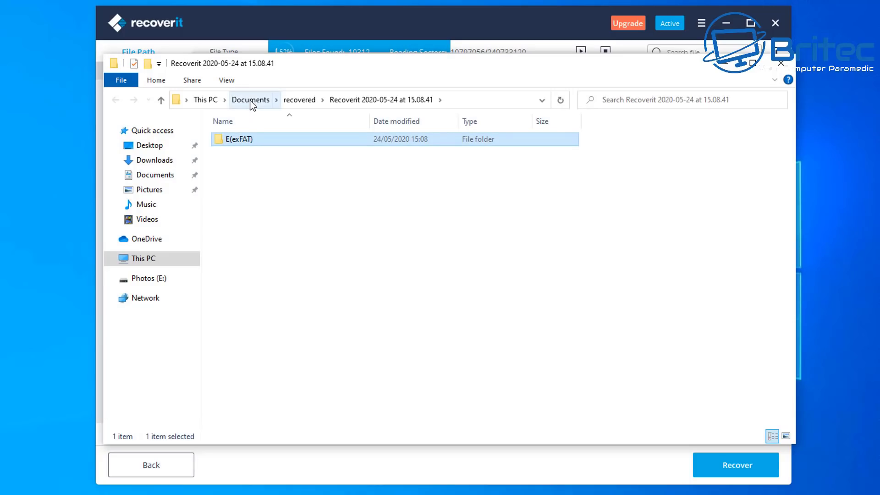
double_click(240, 140)
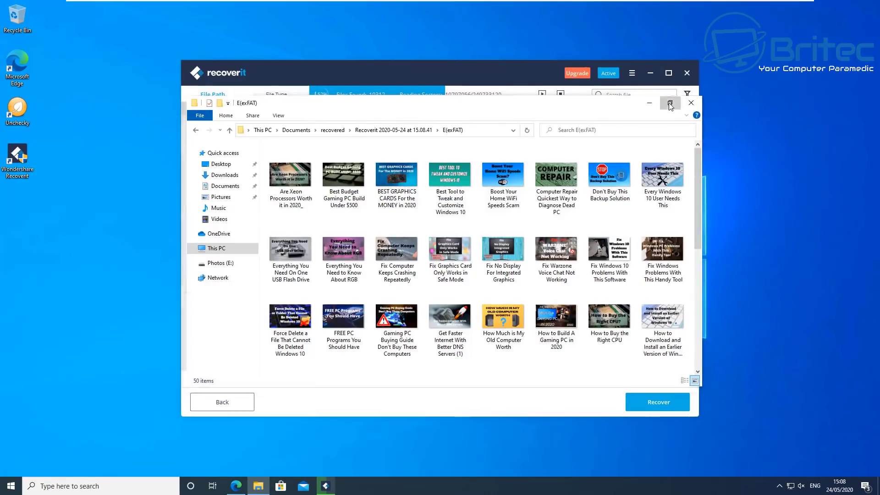
key(super+Up)
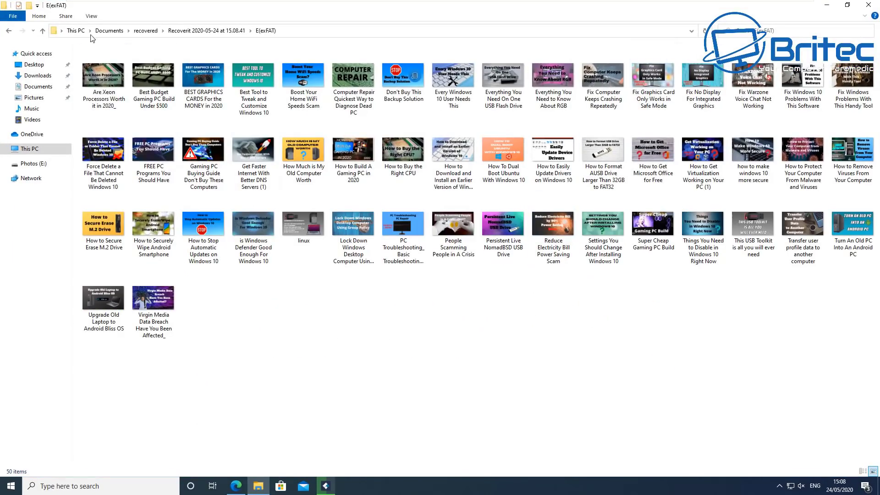
click(92, 16)
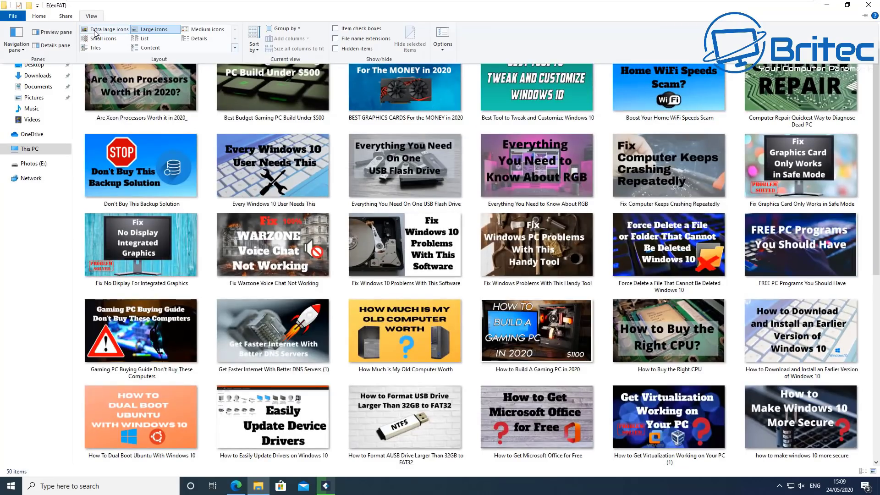
click(95, 32)
Look through the recovered images, view the Transfer user profile data to another computer PNG full-screen, and close the image and folder windows.
drag(874, 69, 867, 256)
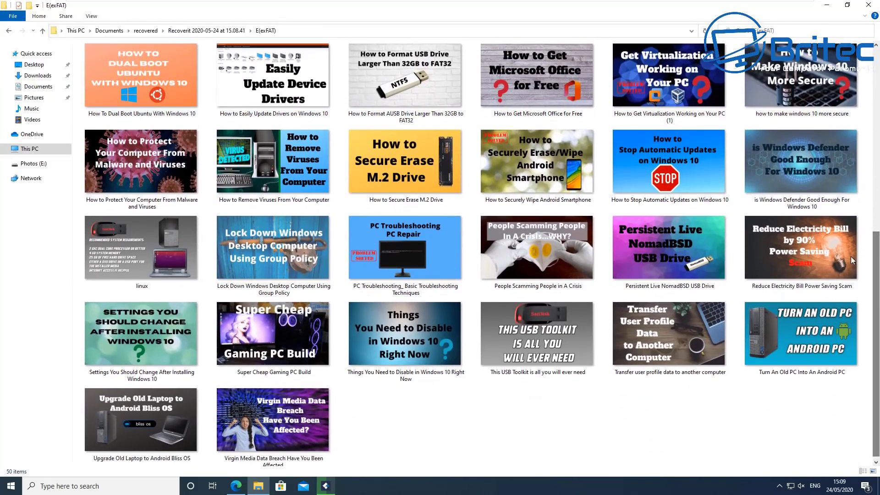
double_click(659, 327)
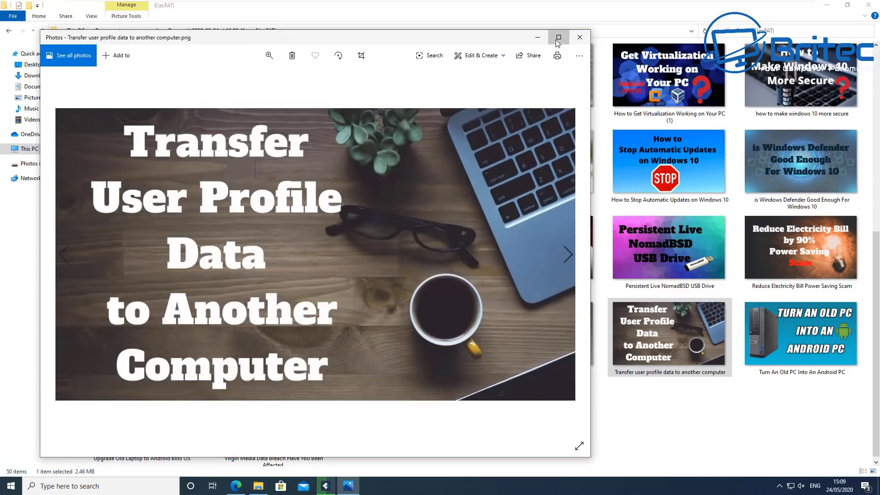
click(558, 36)
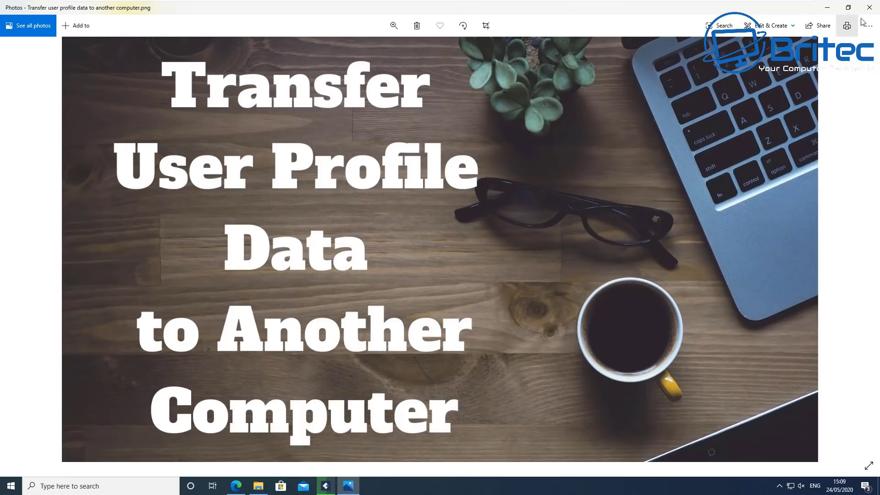
click(871, 9)
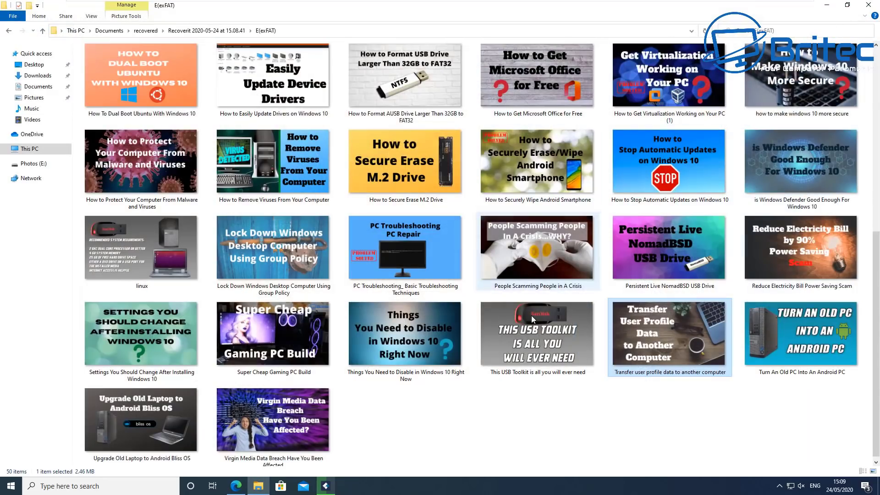
scroll(747, 156, up, 5)
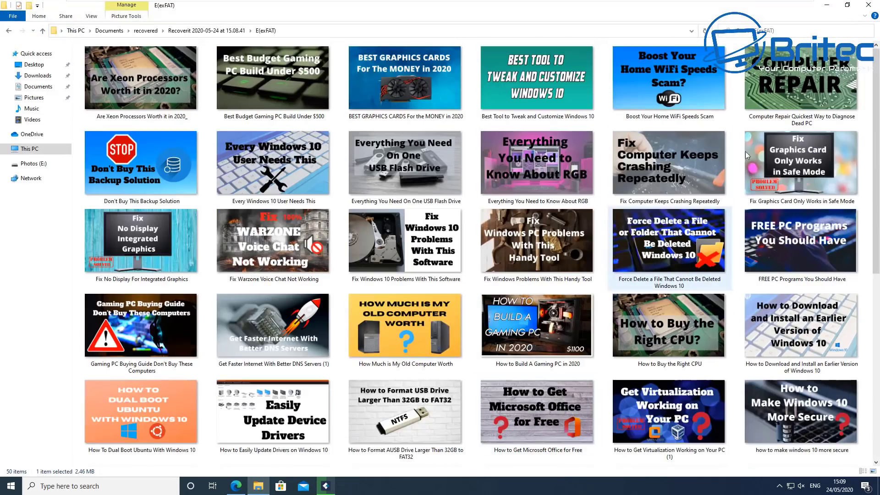
click(871, 6)
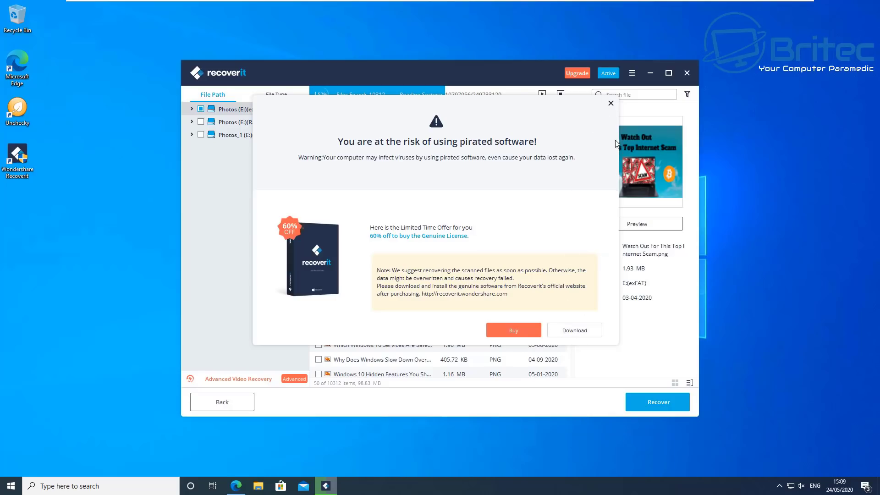
Dismiss the license offer, close Recoverit, and move its setup file below the Wondershare Recoverit shortcut on the desktop.
click(612, 104)
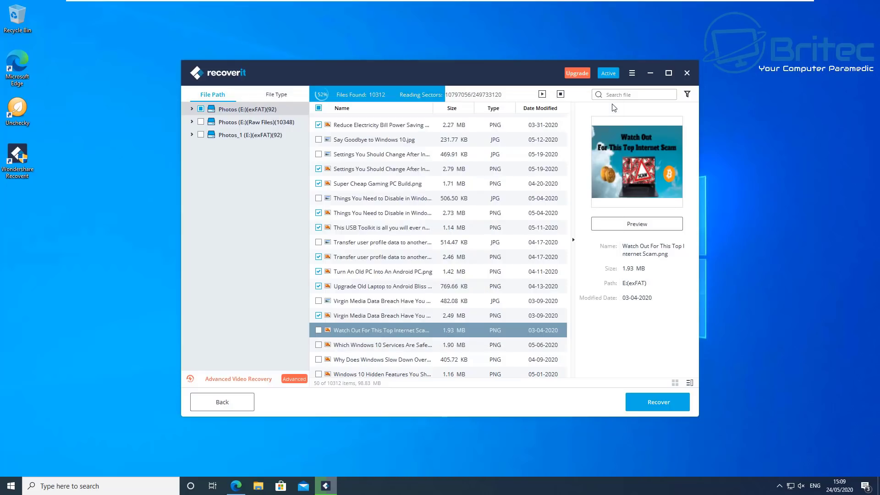
click(689, 73)
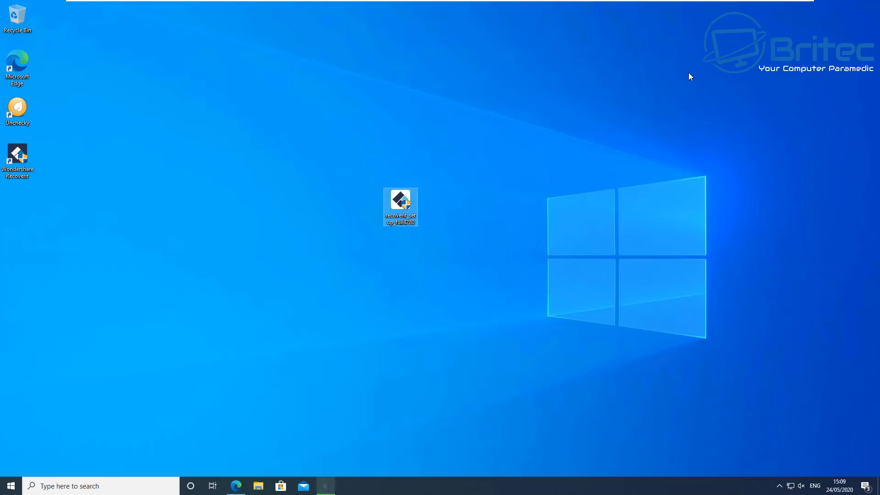
click(502, 262)
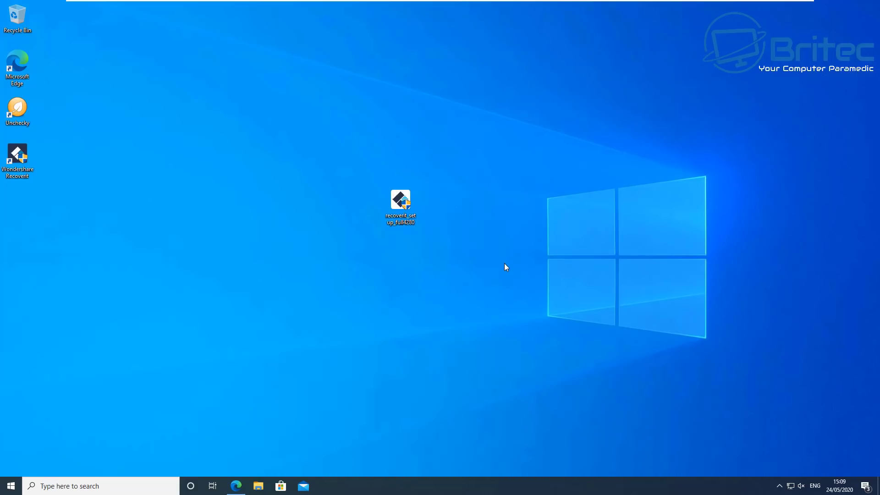
drag(410, 215, 24, 211)
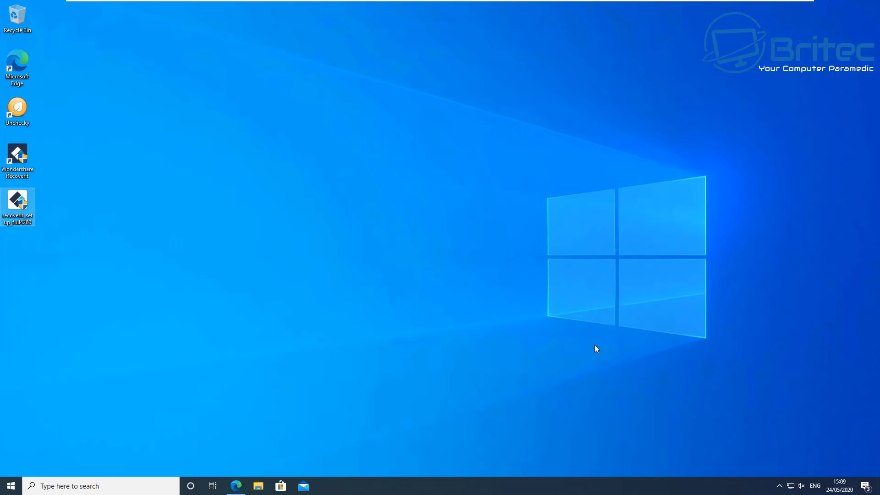
Check the contents of the Photos (E:) drive and the Recycle Bin, closing each window after viewing it.
click(259, 485)
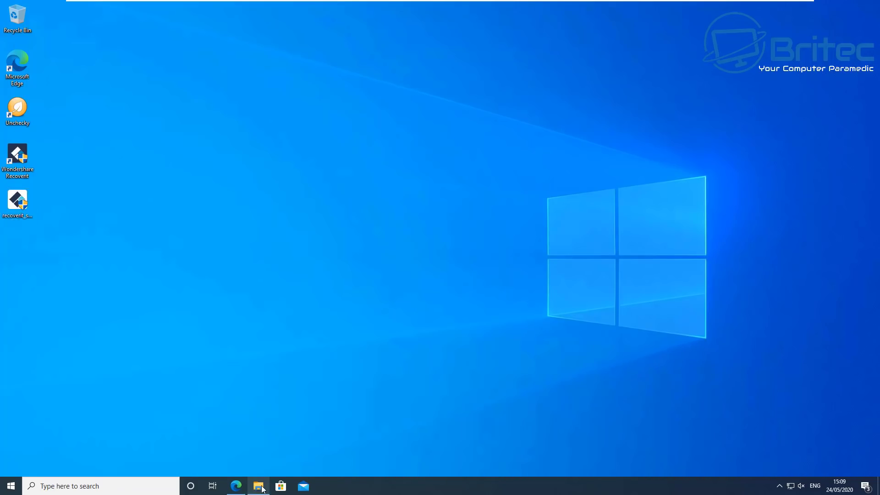
click(28, 149)
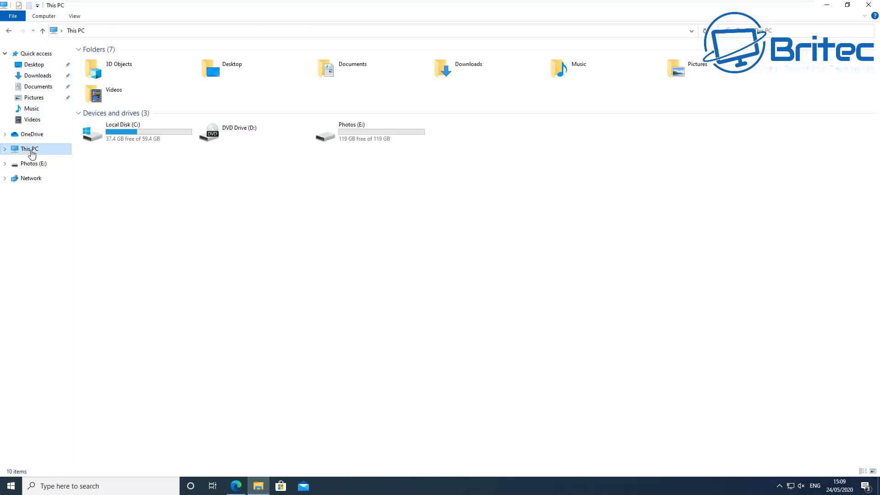
double_click(398, 138)
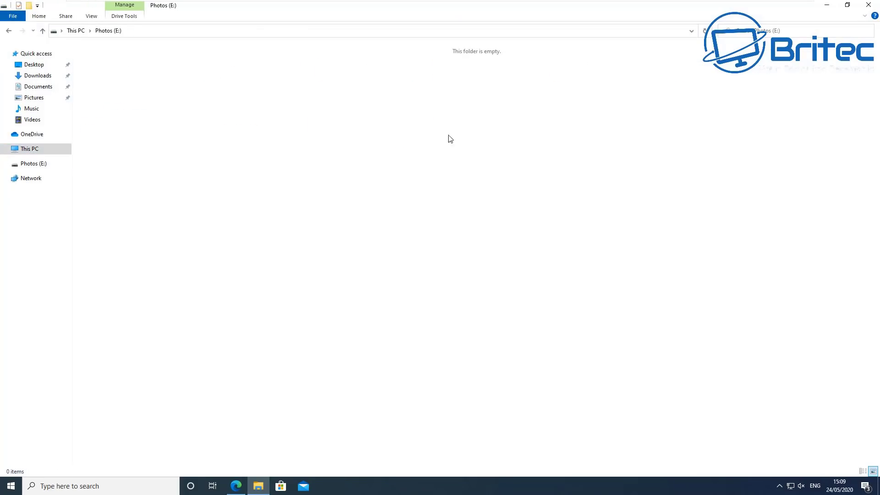
click(869, 5)
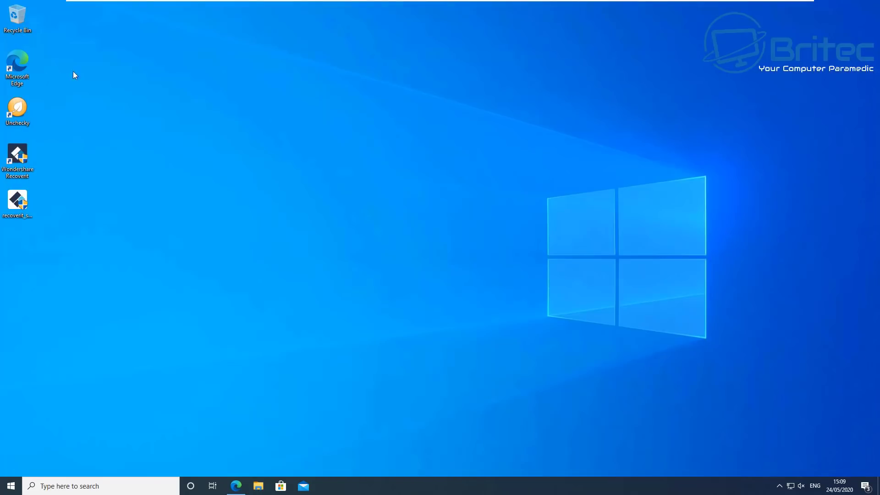
double_click(5, 12)
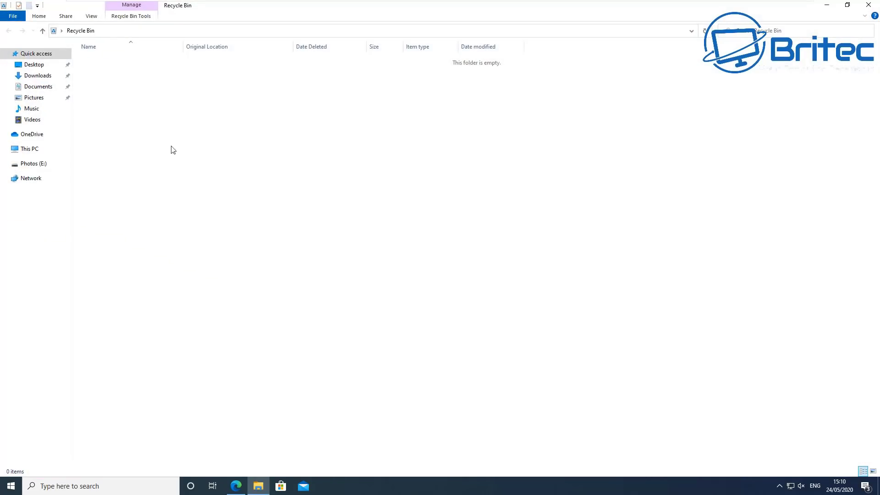
click(871, 6)
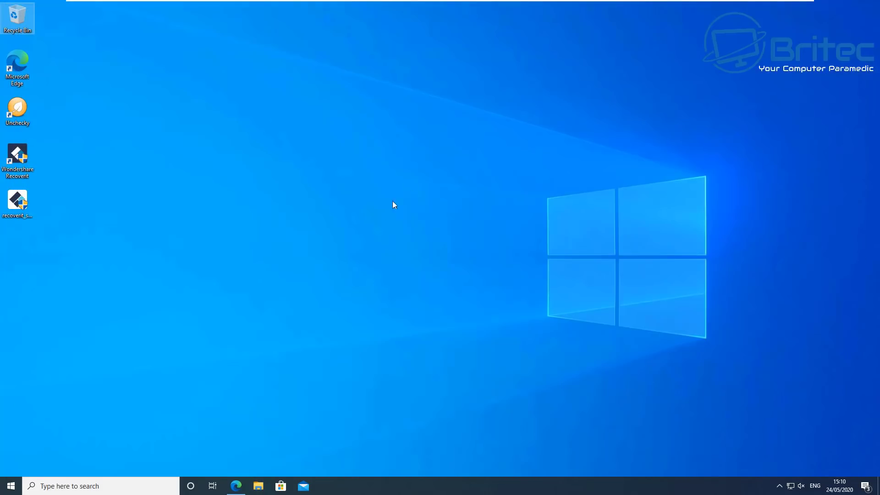